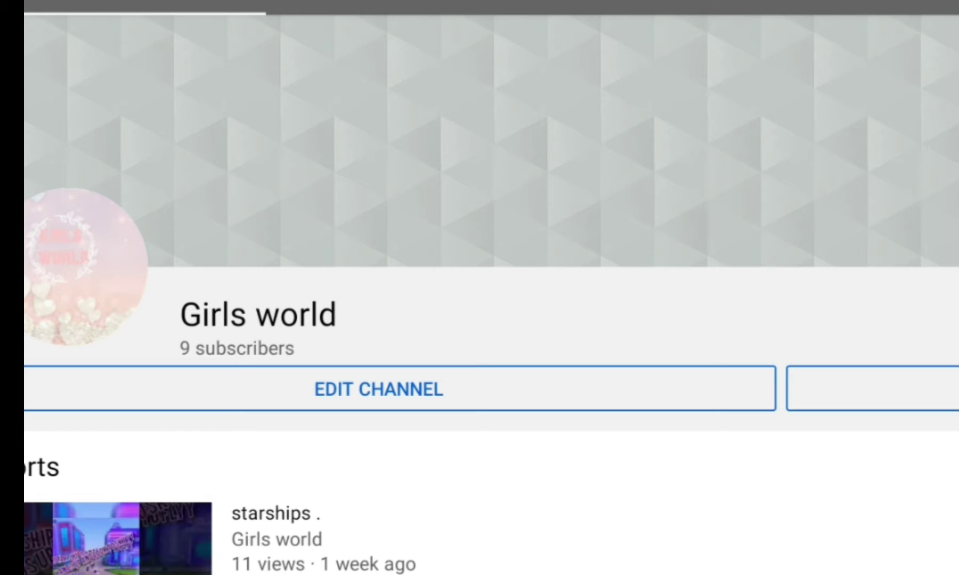
{"action": "scroll", "coordinate": [480, 300], "scroll_direction": "up", "scroll_amount": 3}
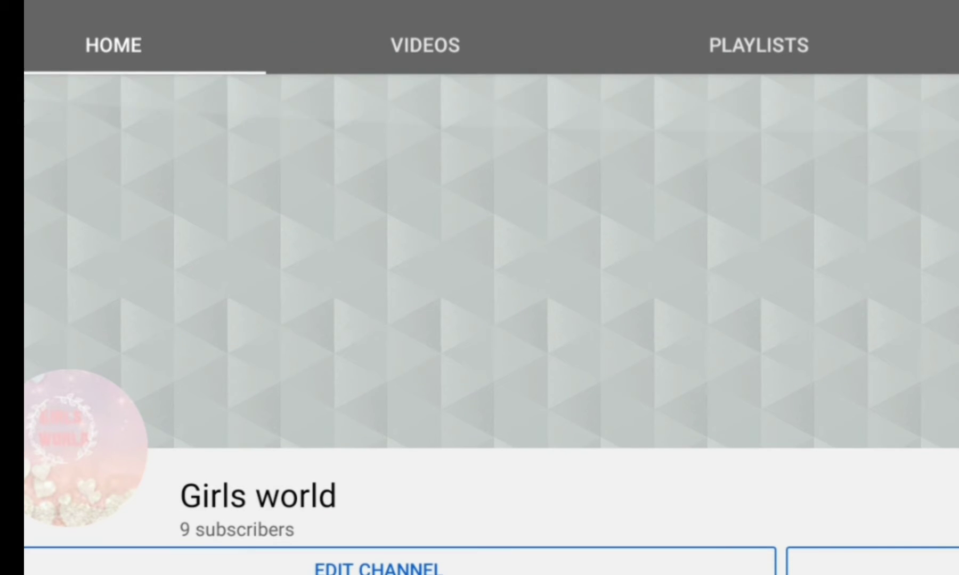
{"action": "scroll", "coordinate": [479, 300], "scroll_direction": "down", "scroll_amount": 1}
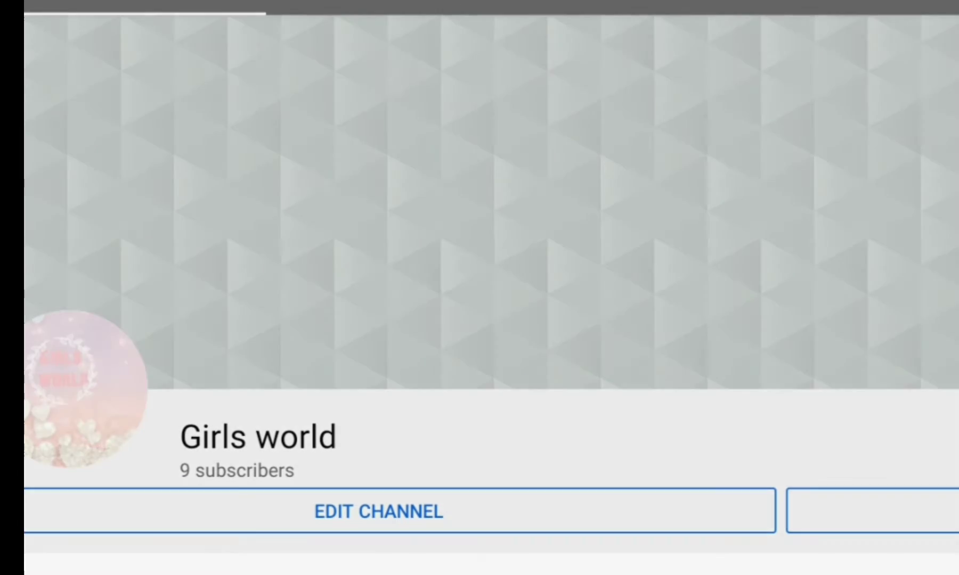
{"action": "left_click_drag", "start_coordinate": [479, 3], "coordinate": [479, 150]}
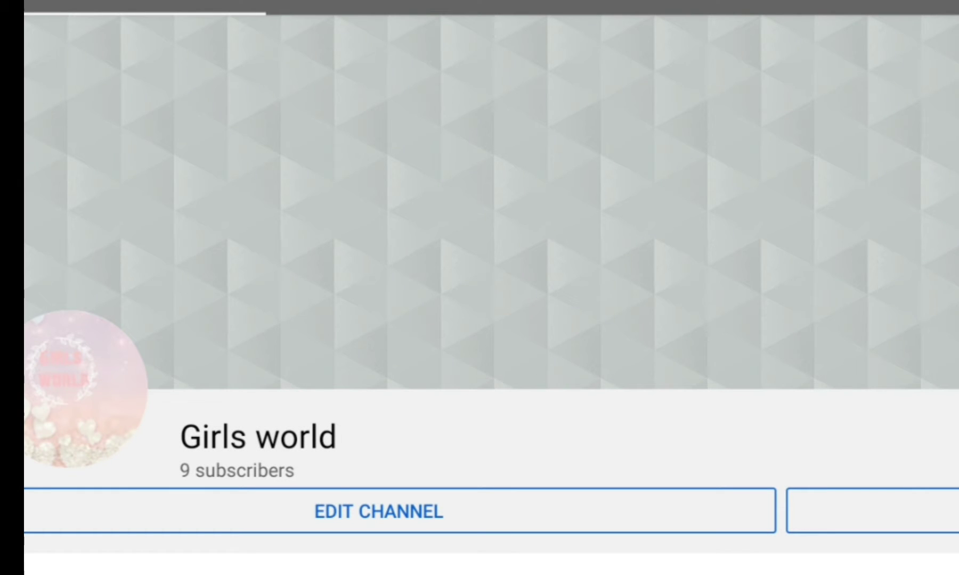